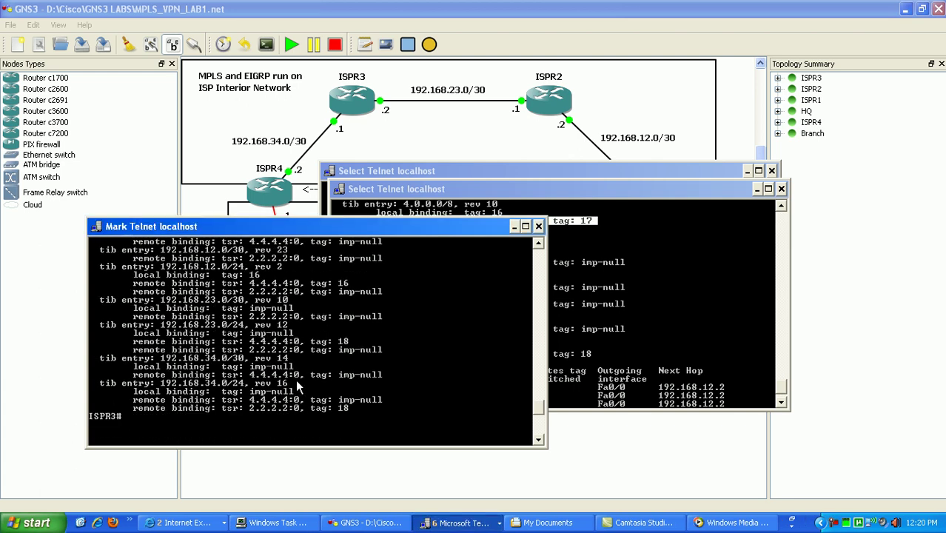
# - Bring ISPR1's console forward and mark its local label 16 for 4.0.0.0/8
pyautogui.scroll(2, 296, 379)
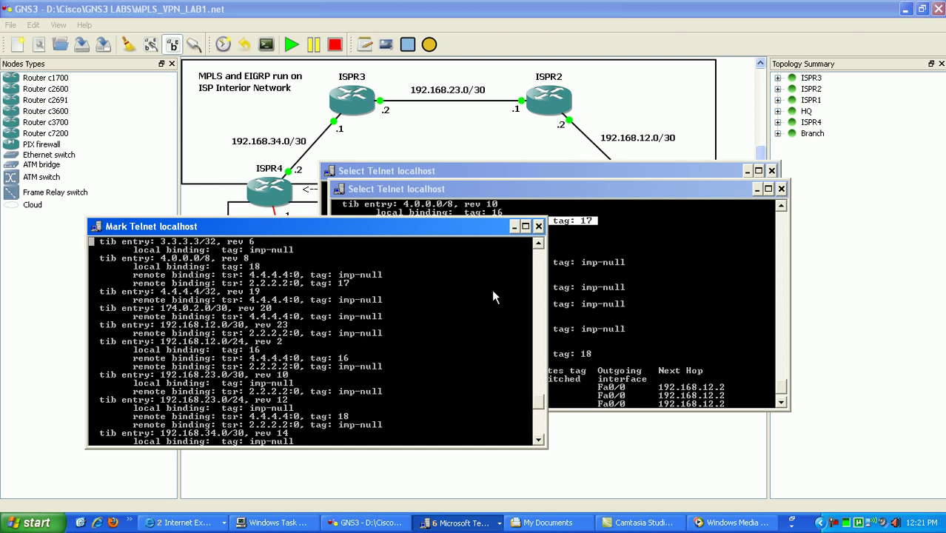
pyautogui.click(589, 288)
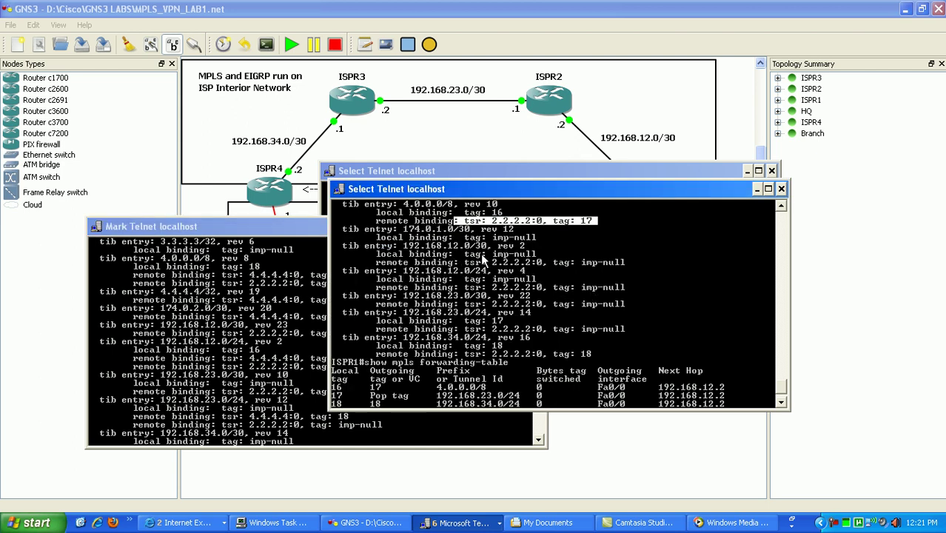
pyautogui.scroll(-1, 474, 288)
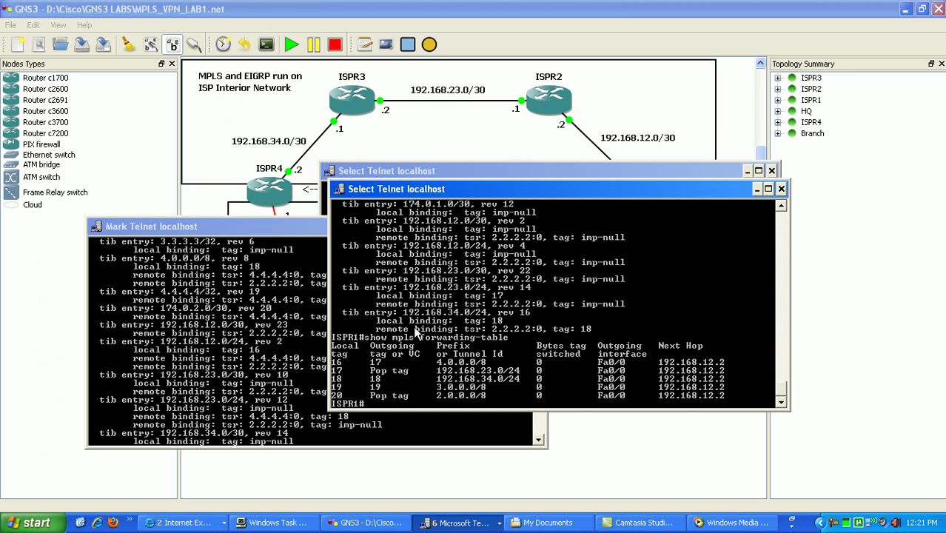
pyautogui.scroll(3, 479, 314)
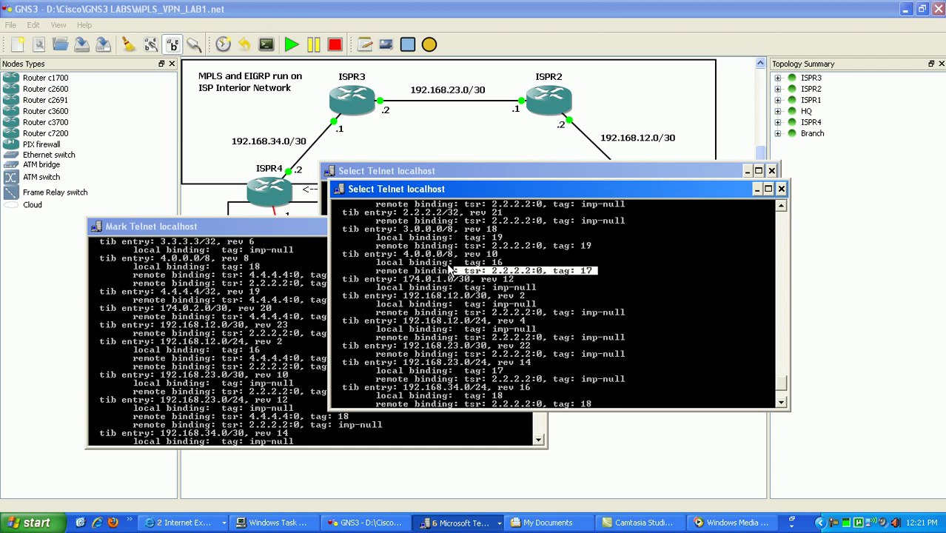
pyautogui.moveTo(460, 262); pyautogui.dragTo(590, 274)
# - Run 'show mpls forwarding-table' on ISPR1 and review labels 16–20 via 192.168.12.2
pyautogui.write('show mpls forwarding-table')
pyautogui.press('Return')
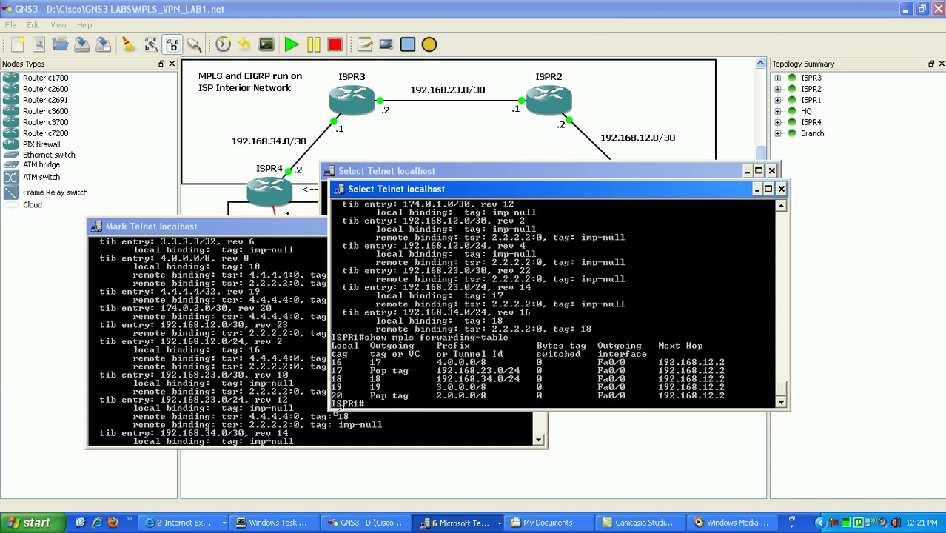
pyautogui.click(449, 345)
pyautogui.moveTo(422, 337); pyautogui.dragTo(509, 337)
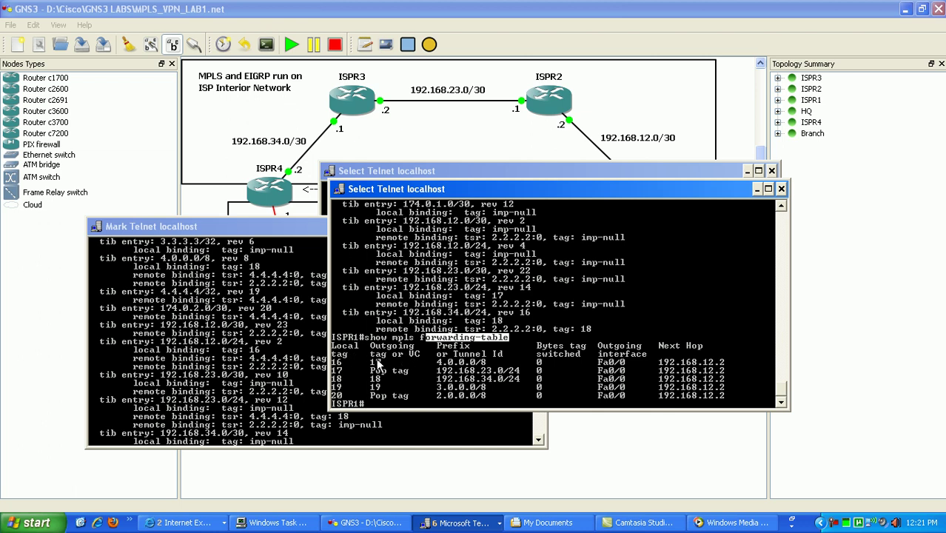
pyautogui.scroll(1, 423, 364)
pyautogui.scroll(3, 423, 365)
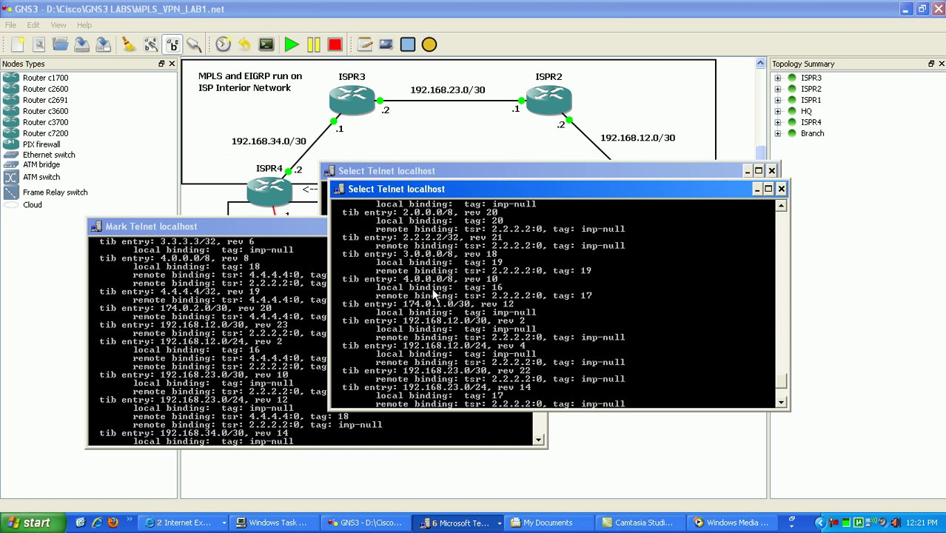
pyautogui.scroll(-4, 457, 291)
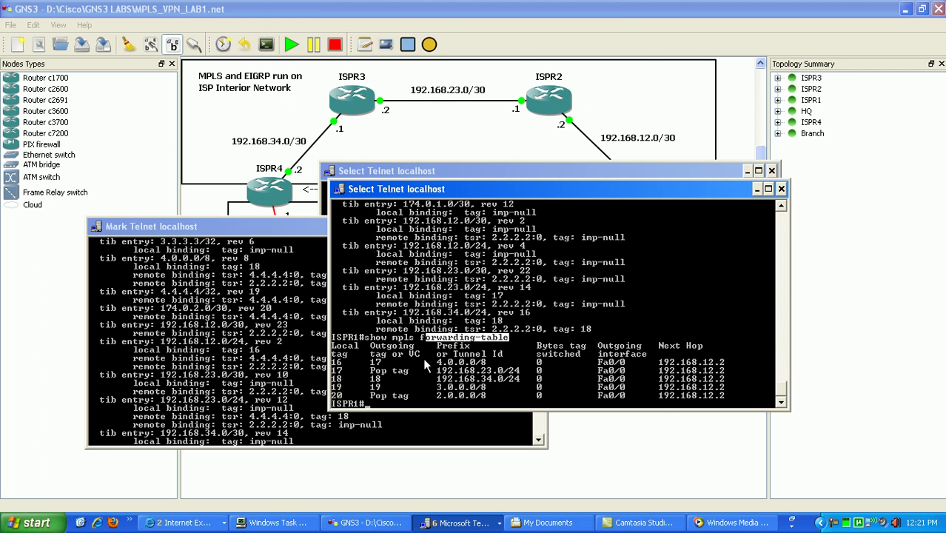
# - Rerun 'show mpls ldp bindings' and 'show mpls forwarding-table' on ISPR2
pyautogui.click(382, 171)
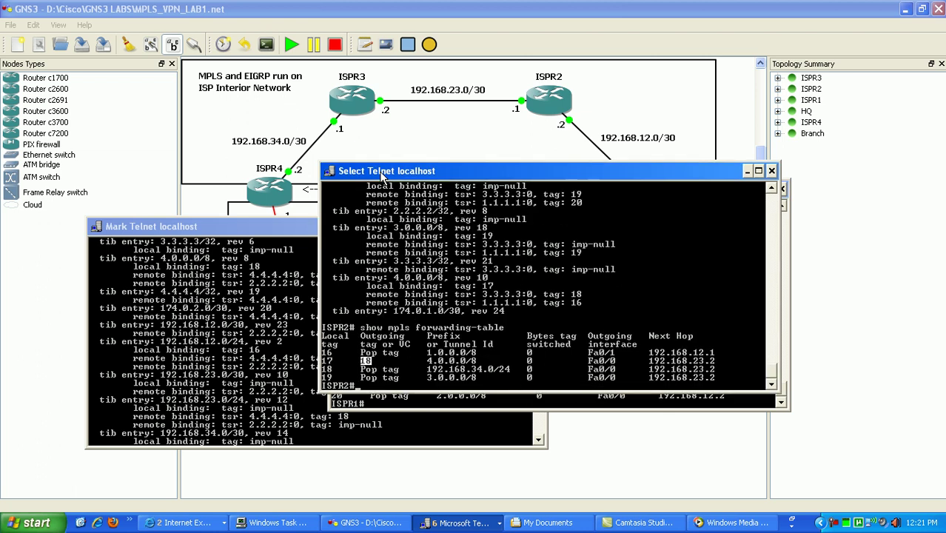
pyautogui.press('Up')
pyautogui.press('Up')
pyautogui.press('Return')
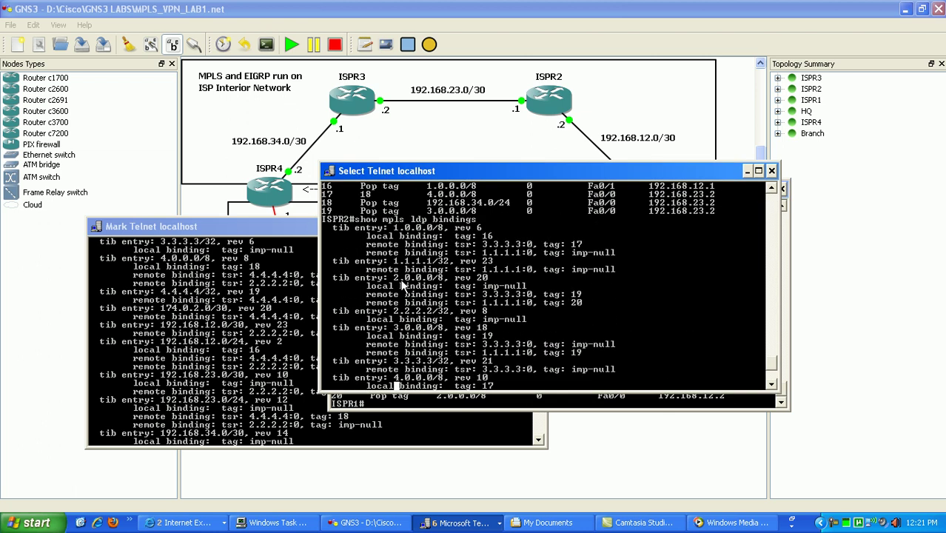
pyautogui.press('Up')
pyautogui.press('Up')
pyautogui.press('Return')
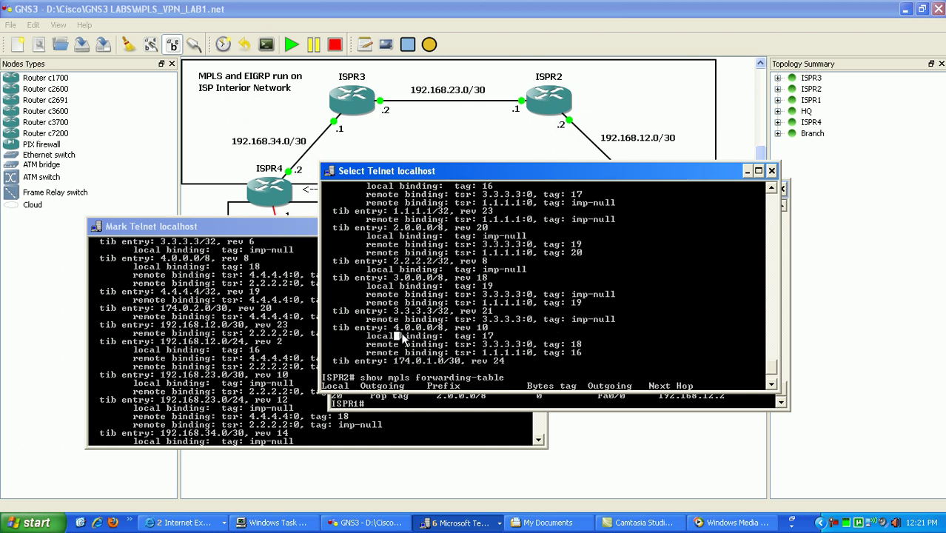
# - Mark ISPR2's local label 17 and label 16 from 1.1.1.1, then ISPR1's local label 16
pyautogui.click(441, 337)
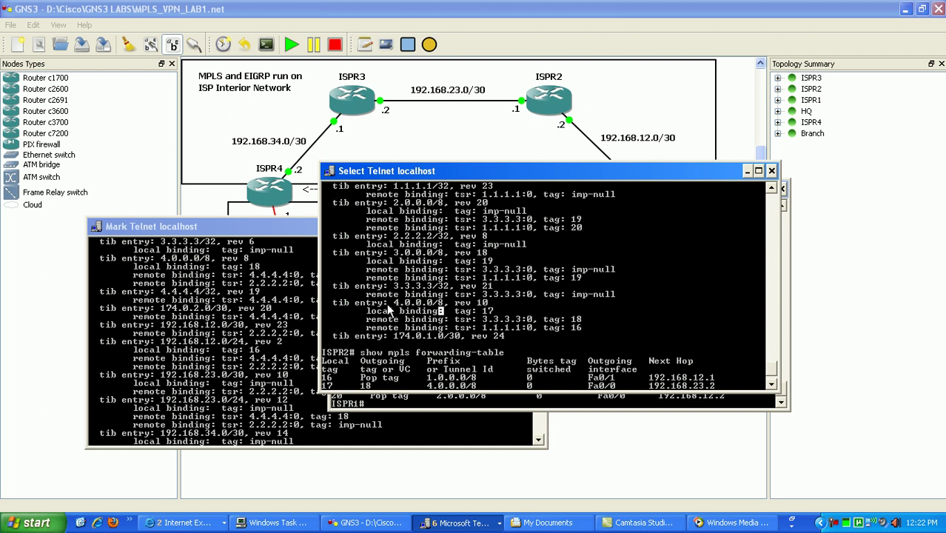
pyautogui.moveTo(377, 311); pyautogui.dragTo(489, 316)
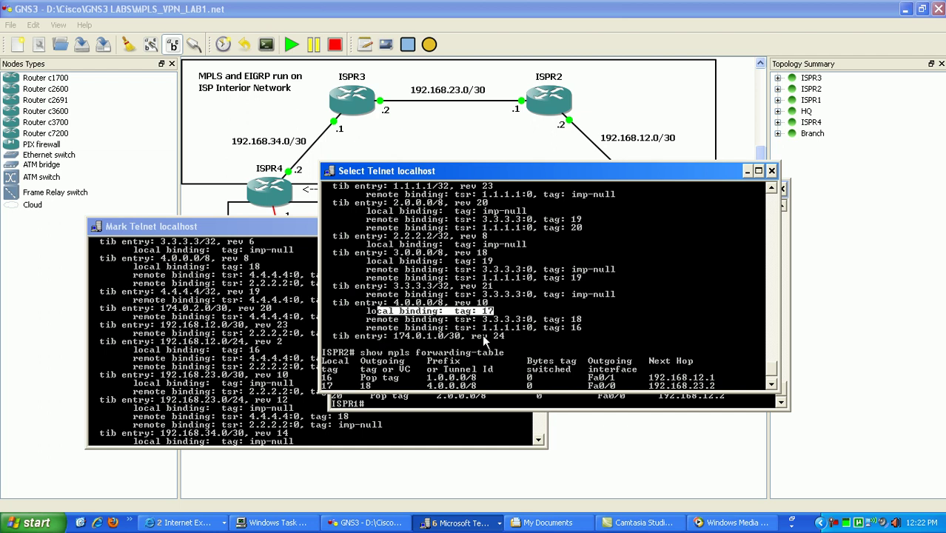
pyautogui.click(480, 329)
pyautogui.moveTo(482, 331); pyautogui.dragTo(511, 334)
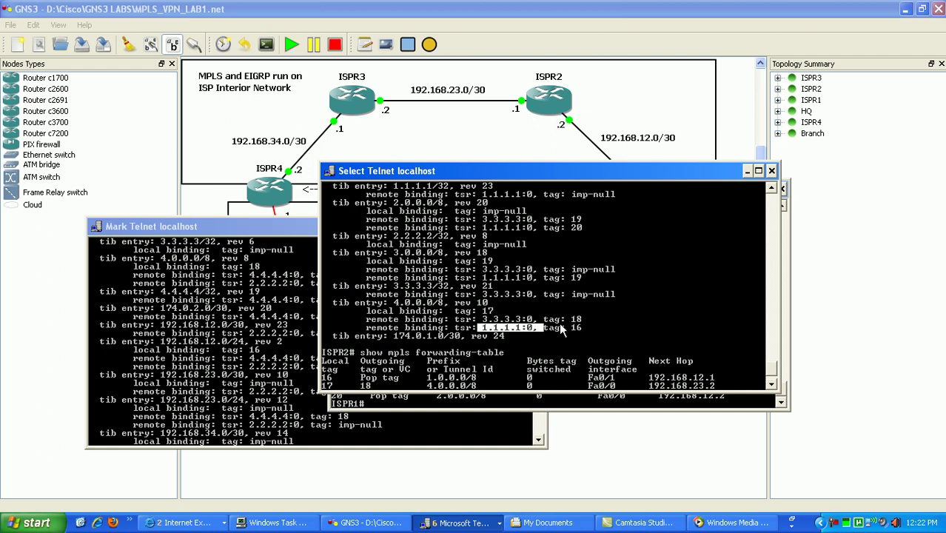
pyautogui.moveTo(561, 331); pyautogui.dragTo(581, 333)
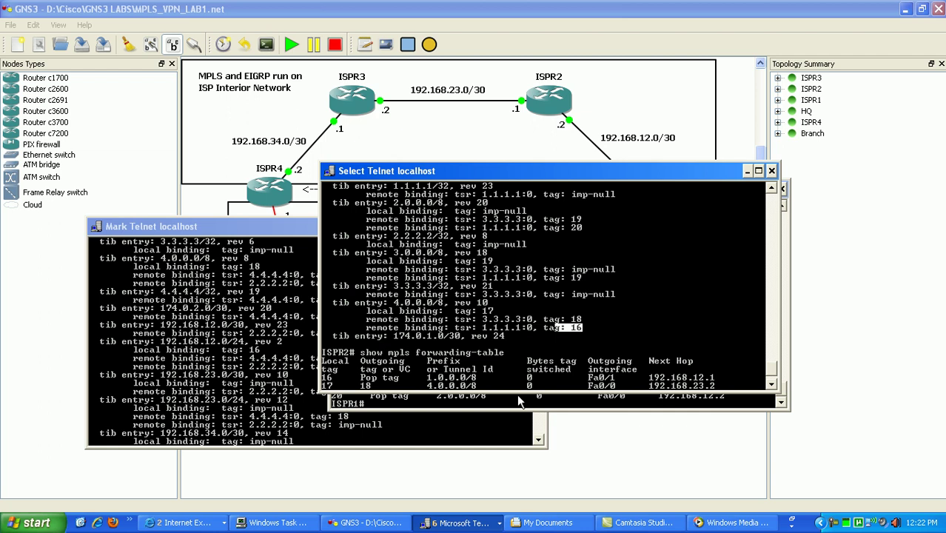
pyautogui.click(516, 396)
pyautogui.moveTo(348, 363); pyautogui.dragTo(332, 364)
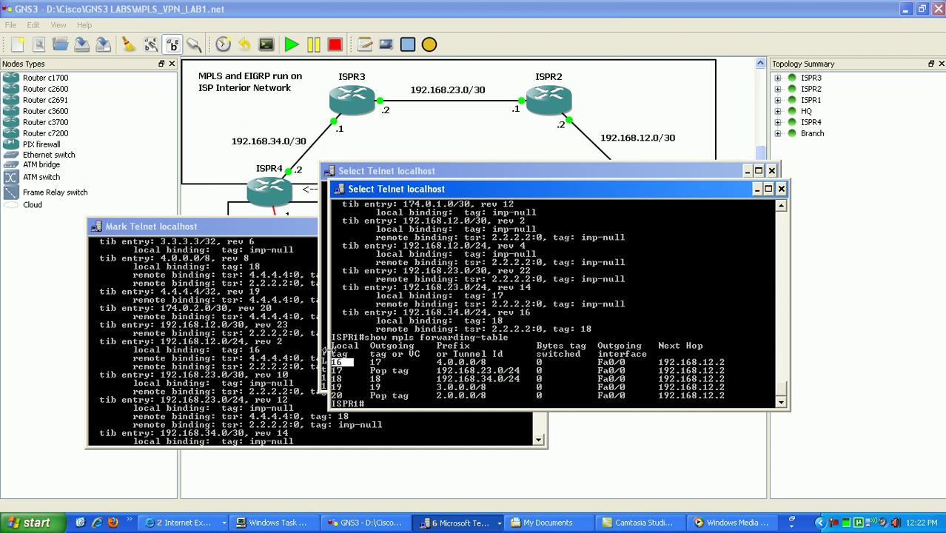
pyautogui.click(326, 335)
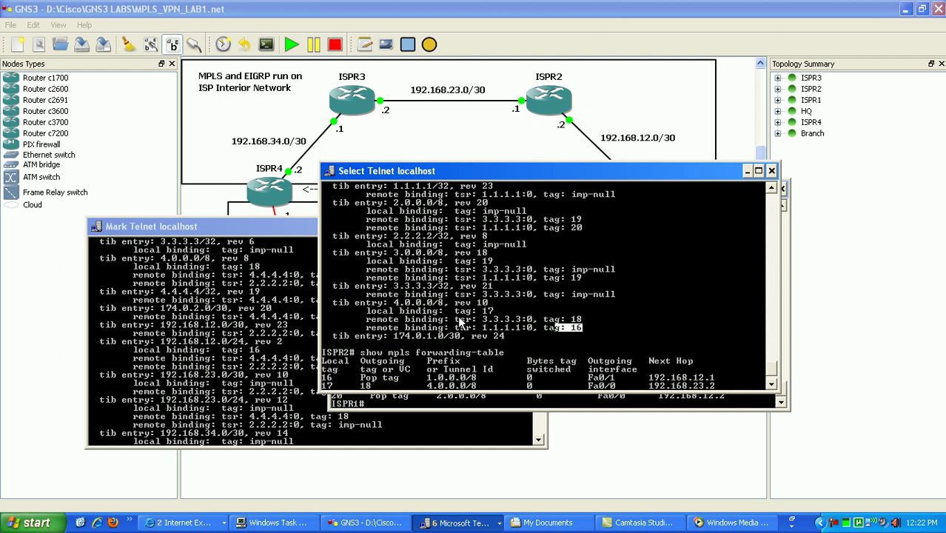
pyautogui.moveTo(456, 319); pyautogui.dragTo(576, 325)
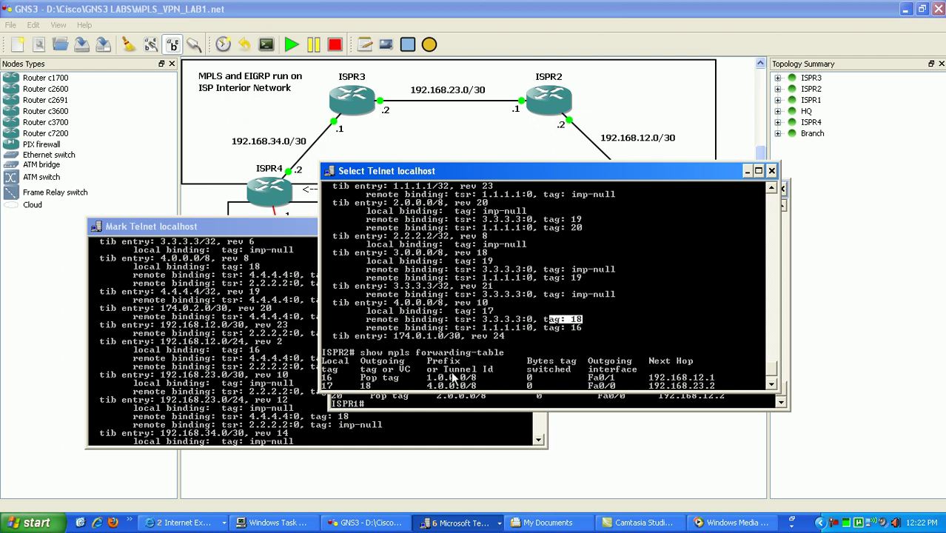
pyautogui.click(427, 396)
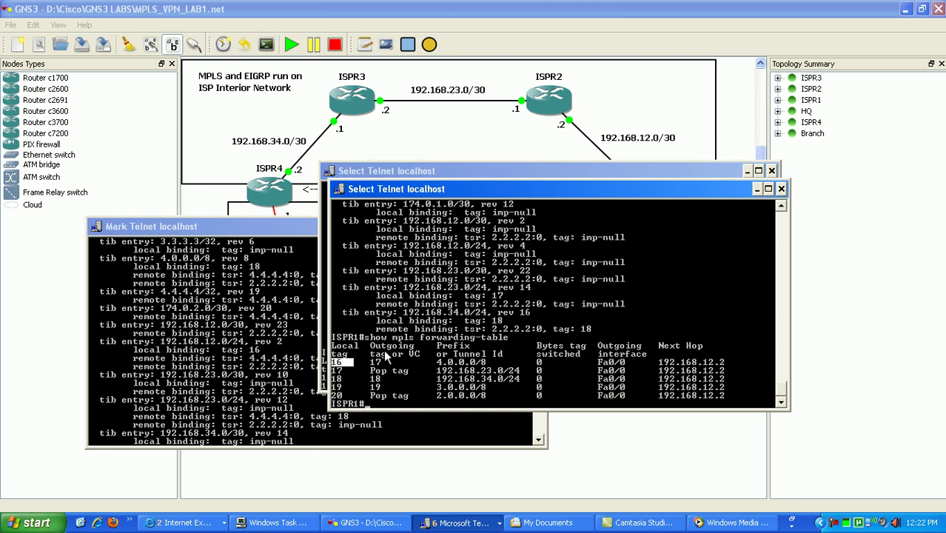
pyautogui.moveTo(367, 359); pyautogui.dragTo(383, 360)
# - On ISPR2, mark 4.0.0.0/8 with local label 17, outgoing 18, and the 3.3.3.3 binding
pyautogui.click(326, 304)
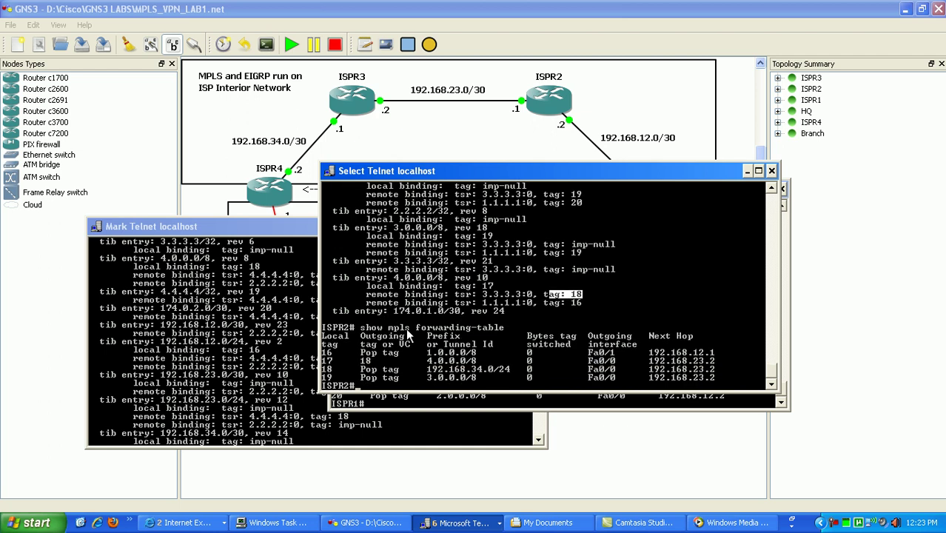
pyautogui.moveTo(418, 361); pyautogui.dragTo(487, 368)
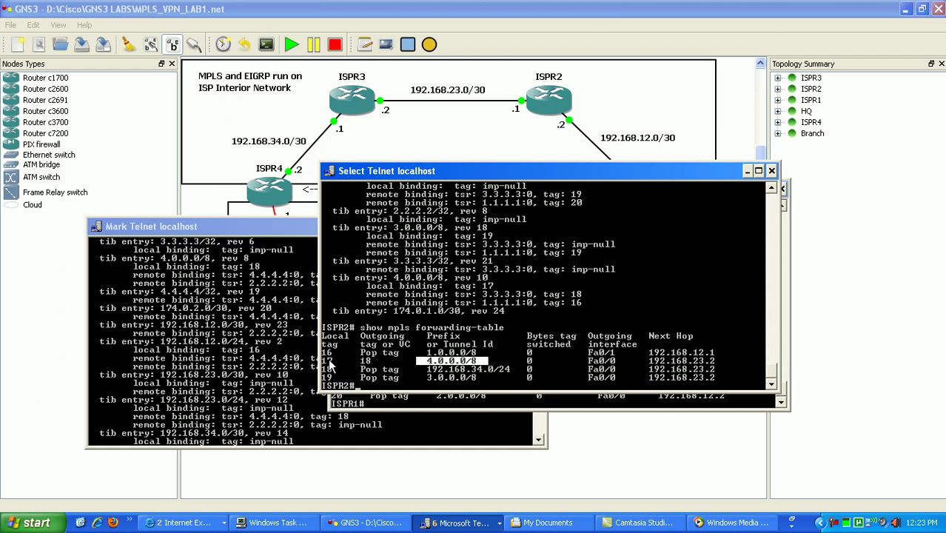
pyautogui.moveTo(329, 360); pyautogui.dragTo(323, 363)
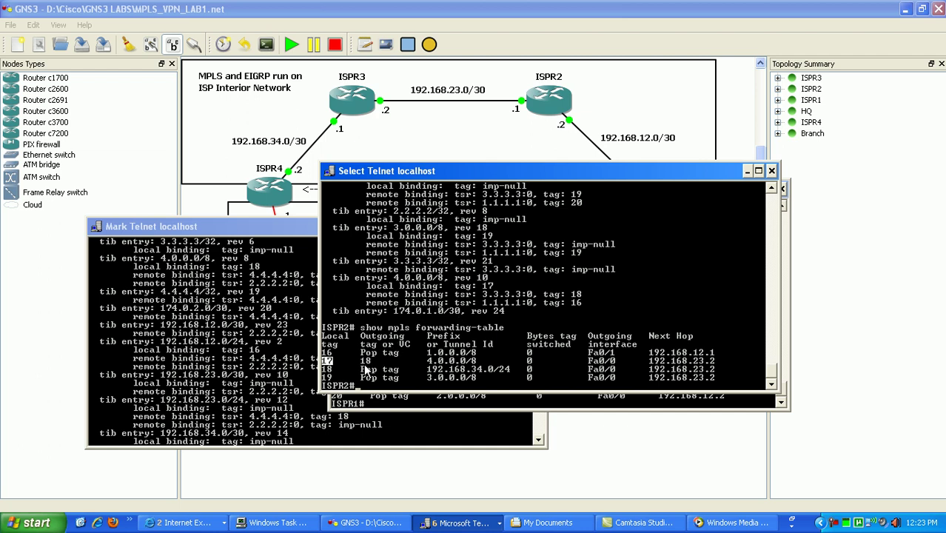
pyautogui.moveTo(360, 357); pyautogui.dragTo(367, 363)
pyautogui.moveTo(487, 296); pyautogui.dragTo(583, 297)
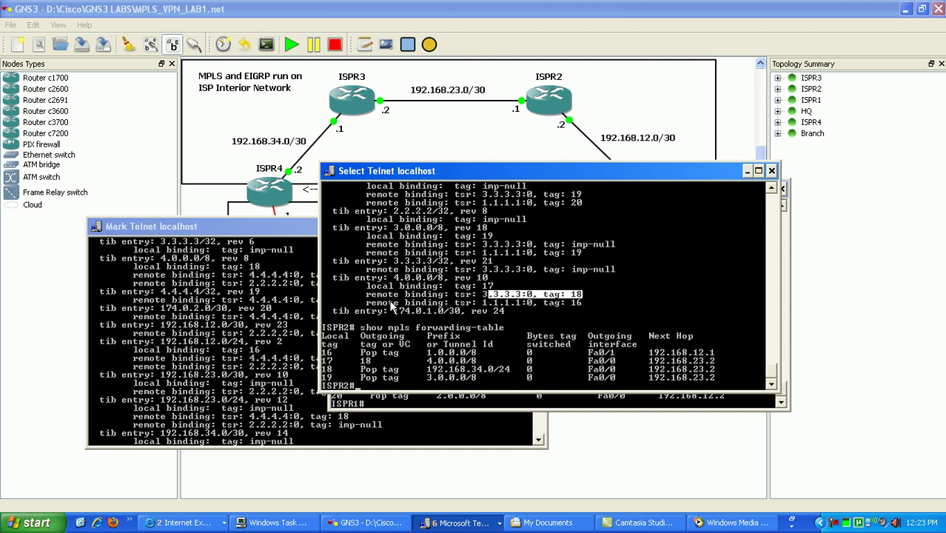
pyautogui.click(239, 370)
pyautogui.scroll(-3, 239, 370)
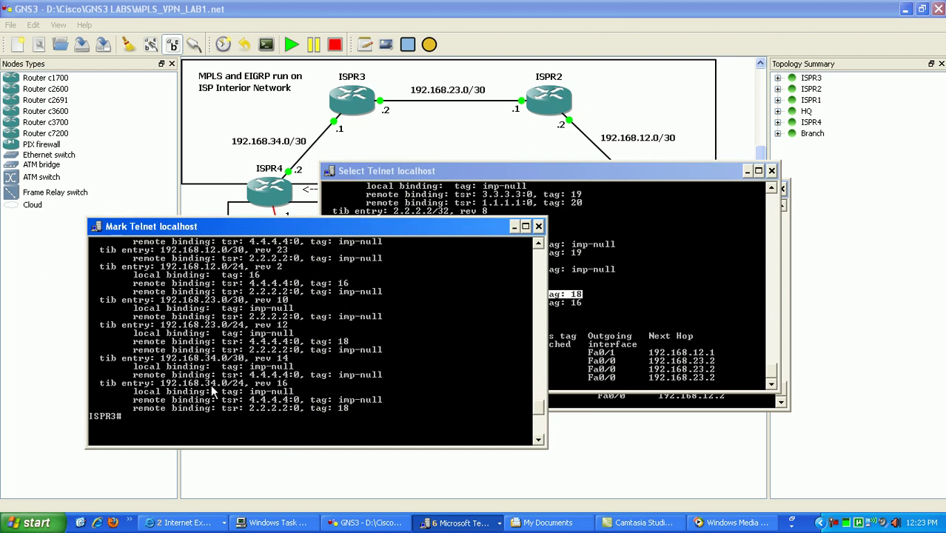
pyautogui.scroll(3, 238, 419)
pyautogui.scroll(-7, 239, 417)
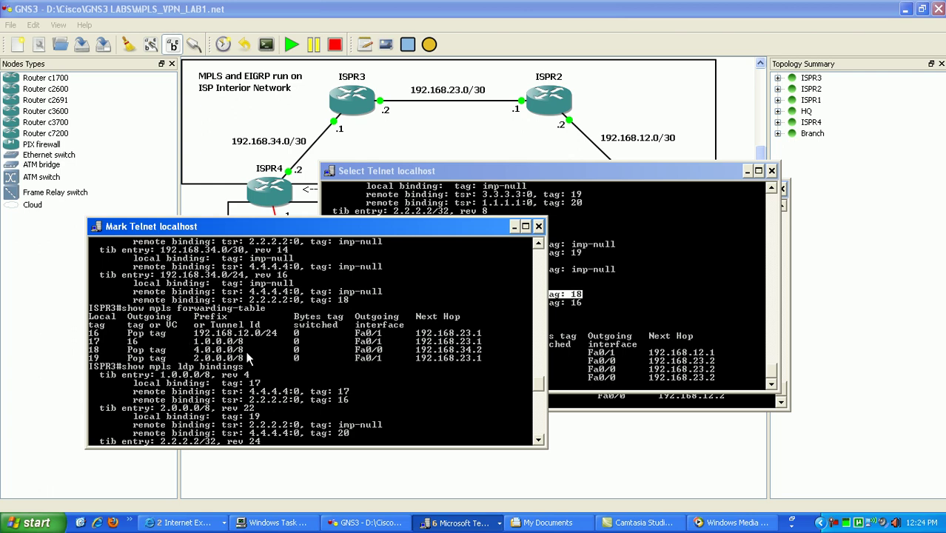
pyautogui.scroll(-1, 267, 355)
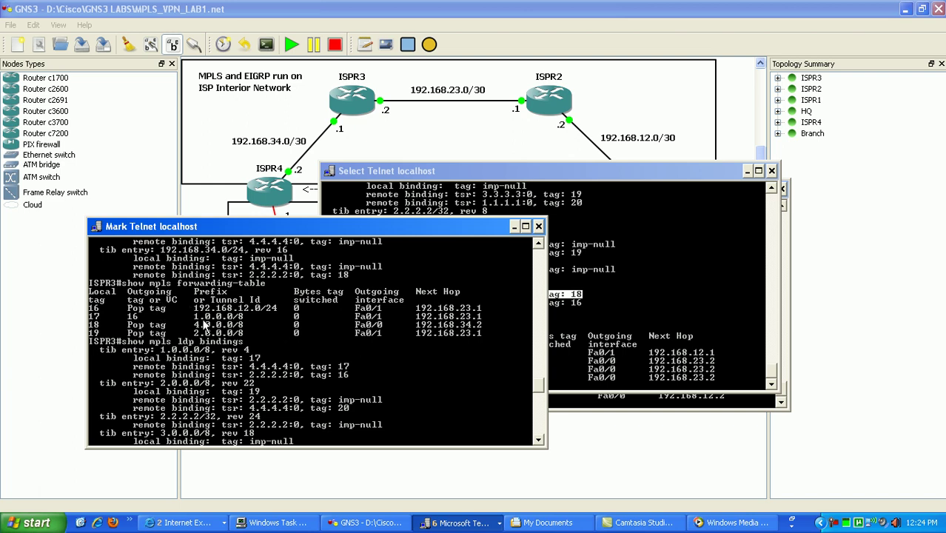
pyautogui.scroll(-4, 208, 327)
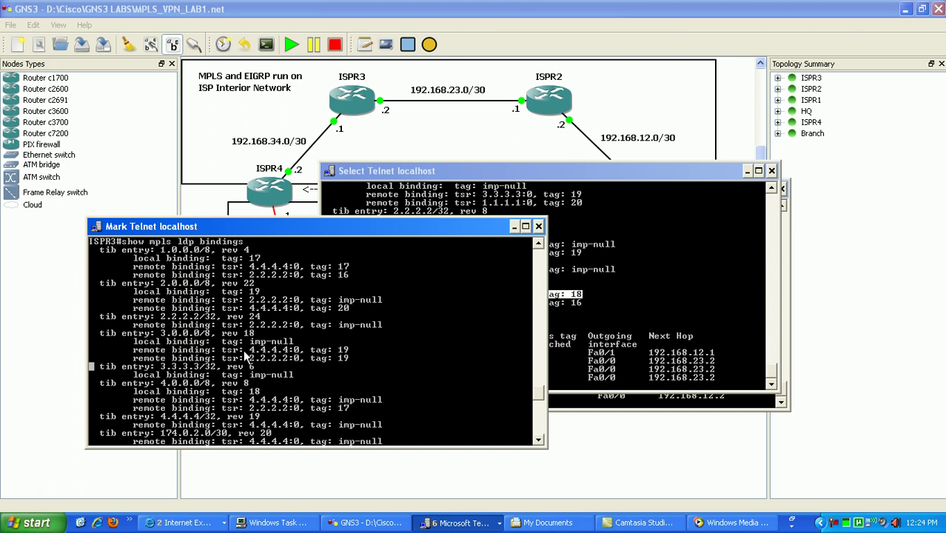
pyautogui.scroll(-7, 273, 357)
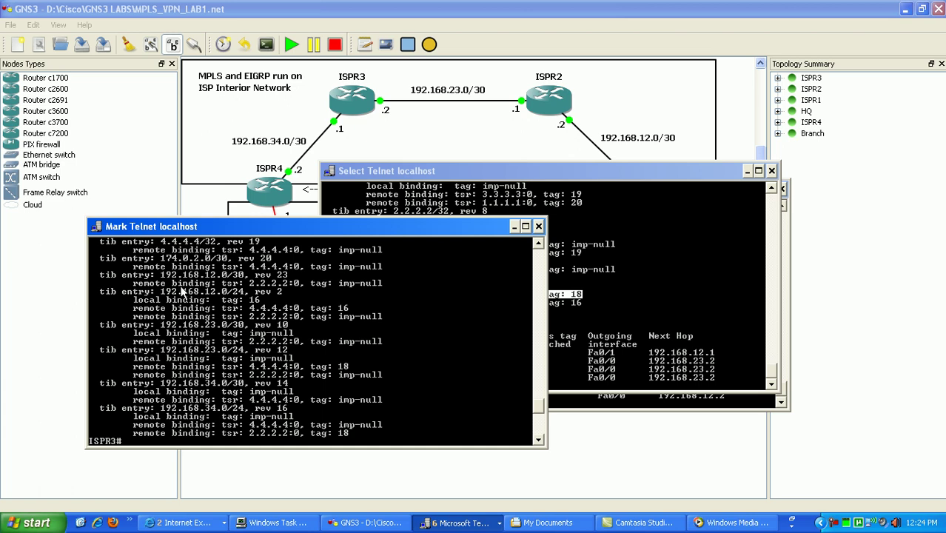
pyautogui.scroll(2, 185, 294)
pyautogui.scroll(2, 214, 300)
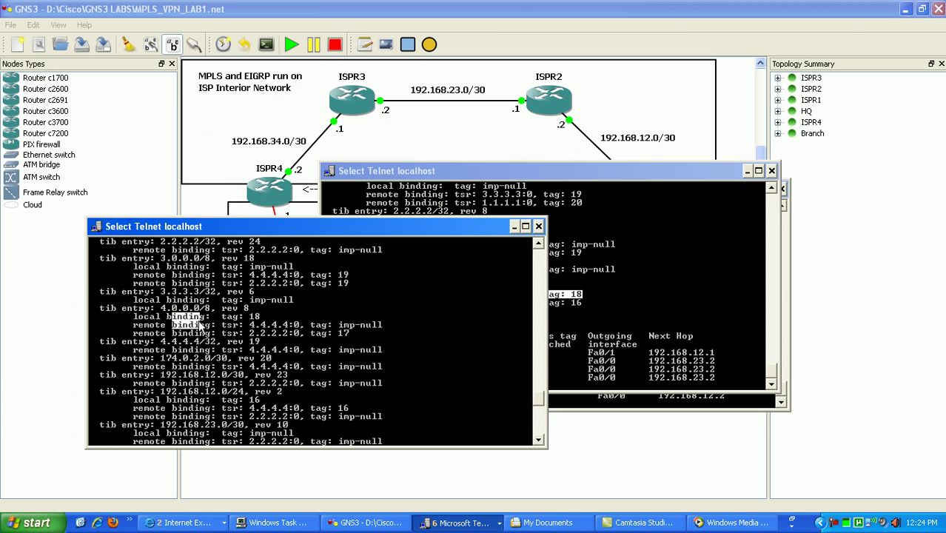
pyautogui.moveTo(199, 326); pyautogui.dragTo(262, 319)
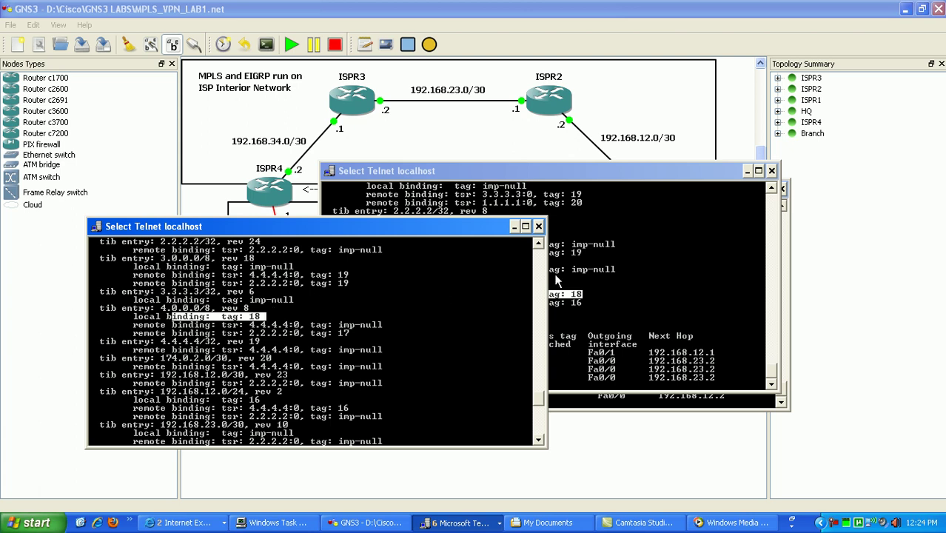
pyautogui.click(590, 265)
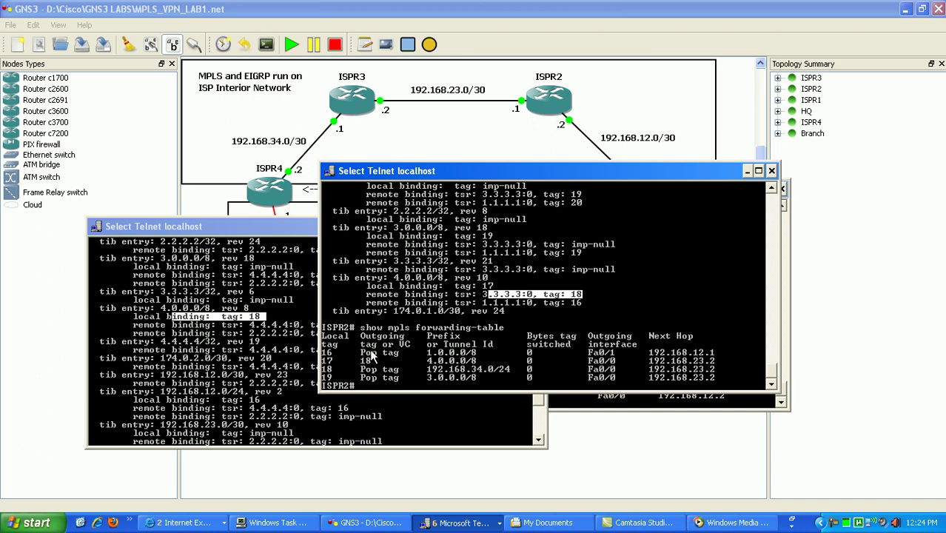
pyautogui.moveTo(356, 358); pyautogui.dragTo(376, 363)
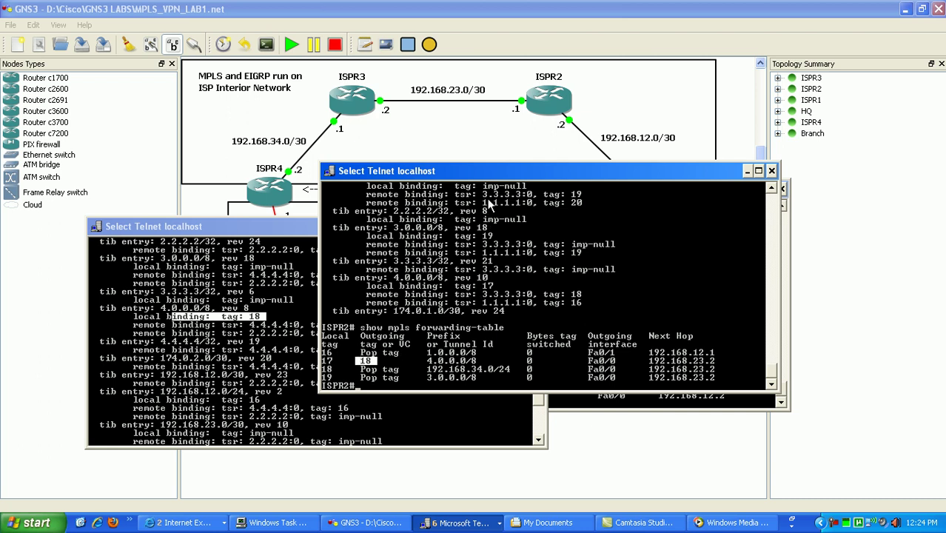
# - Rerun 'show mpls ldp bindings' on ISPR2 and mark its 4.0.0.0/8 bindings
pyautogui.press('Up')
pyautogui.press('Up')
pyautogui.press('Return')
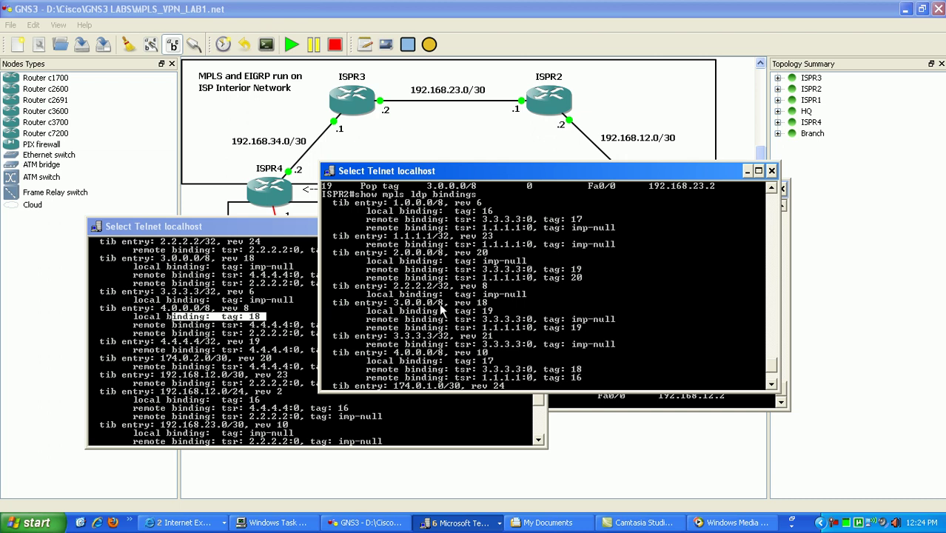
pyautogui.moveTo(459, 360); pyautogui.dragTo(585, 373)
# - In ISPR3's console, mark 'tag: 17' from ISPR2 for 4.0.0.0/8
pyautogui.click(198, 319)
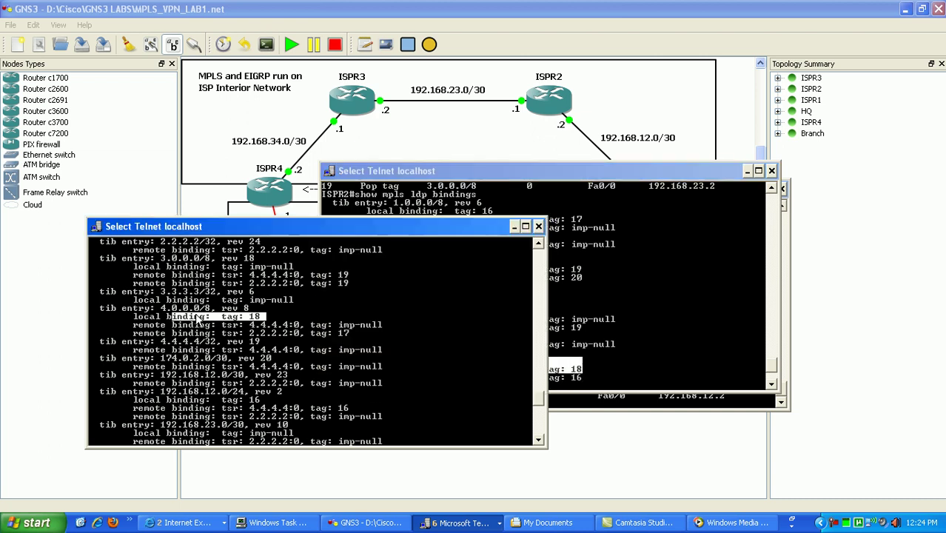
pyautogui.scroll(-1, 229, 322)
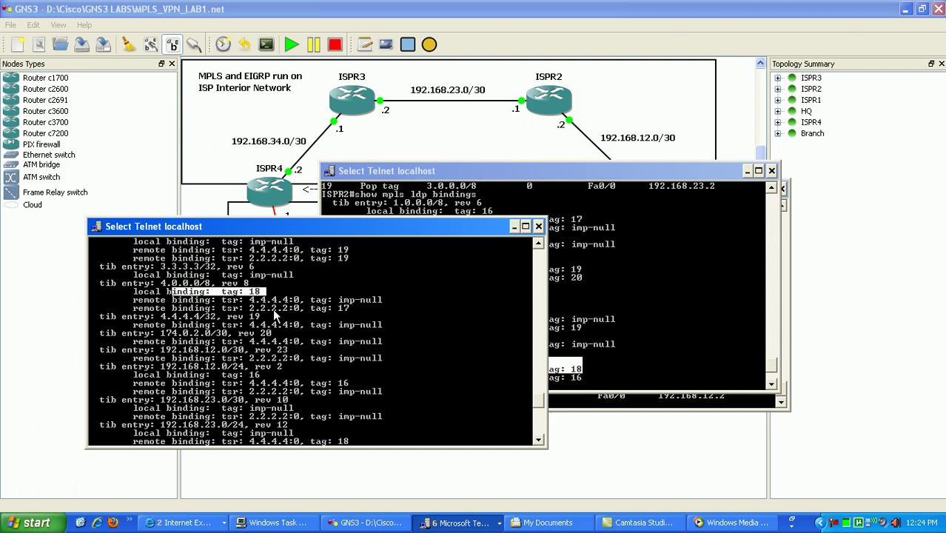
pyautogui.click(313, 309)
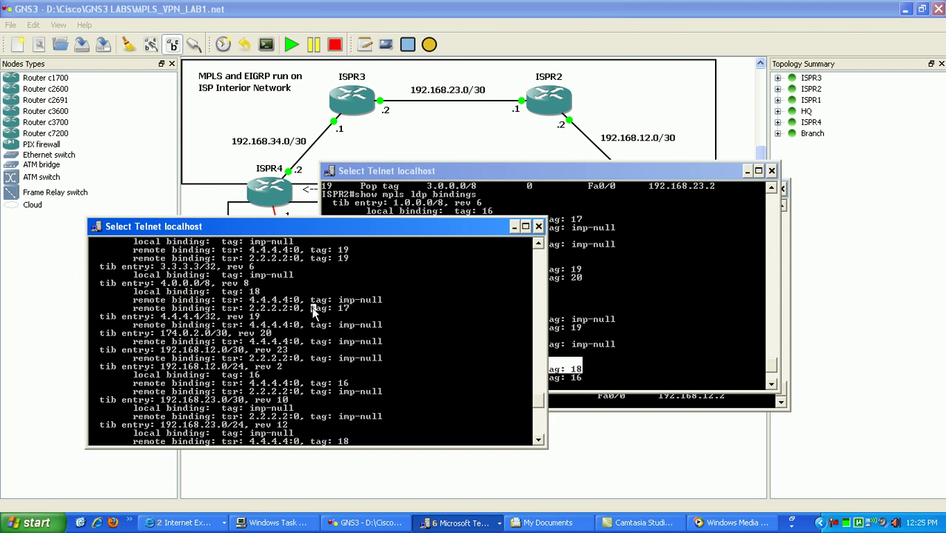
pyautogui.moveTo(313, 310); pyautogui.dragTo(332, 311)
pyautogui.moveTo(332, 311); pyautogui.dragTo(342, 310)
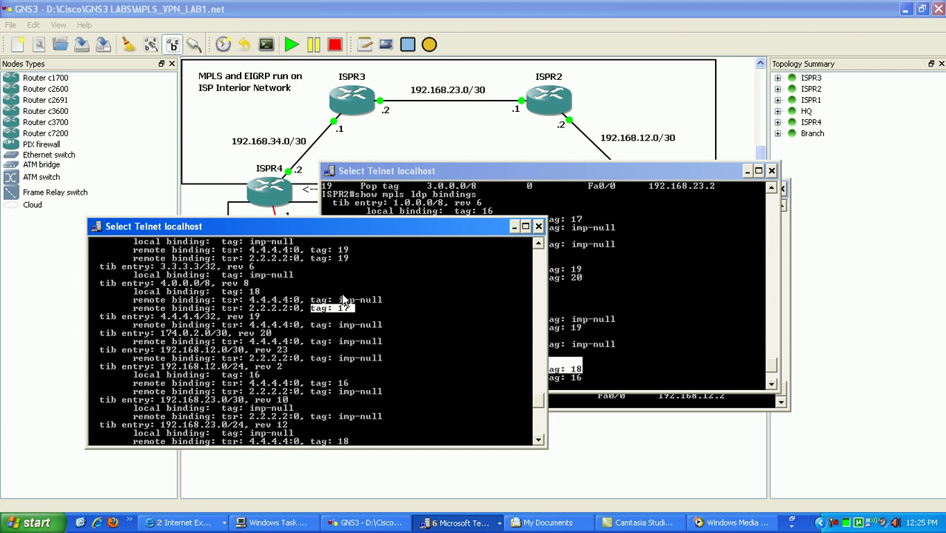
pyautogui.scroll(-1, 343, 304)
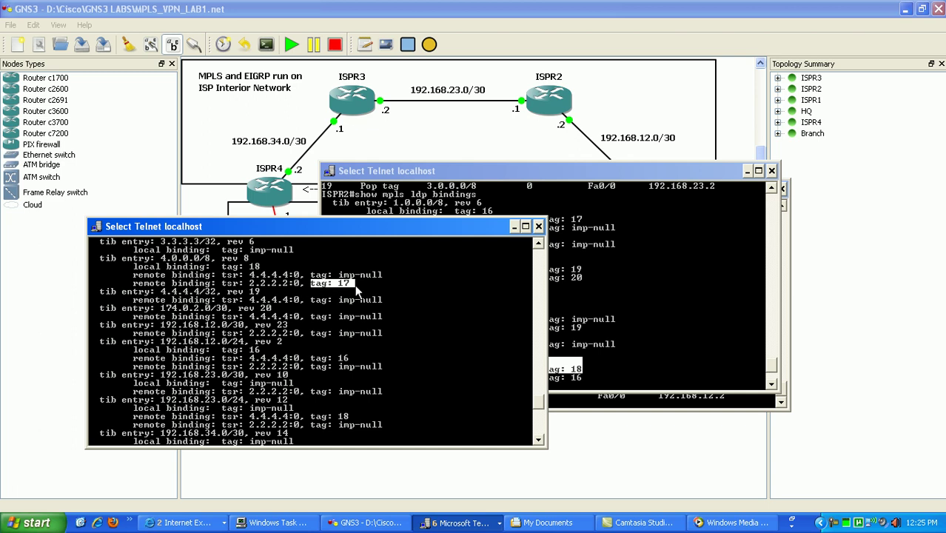
# - Mark the 4.0.0.0/8 row and local label 17 in ISPR2's forwarding table
pyautogui.click(607, 343)
pyautogui.scroll(-3, 490, 315)
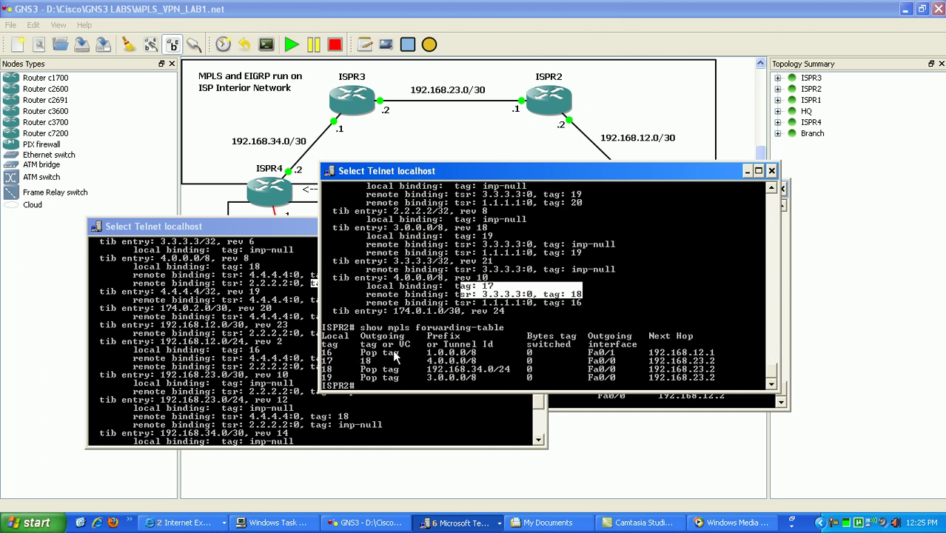
pyautogui.moveTo(407, 352); pyautogui.dragTo(475, 364)
pyautogui.moveTo(331, 358); pyautogui.dragTo(326, 364)
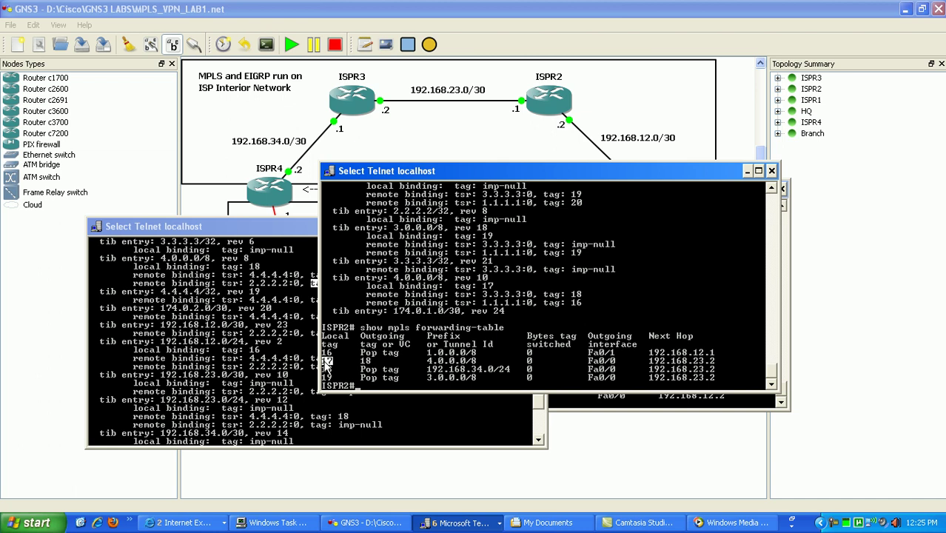
# - Run 'show mpls forwarding-table' on ISPR3 using Tab completion
pyautogui.click(282, 342)
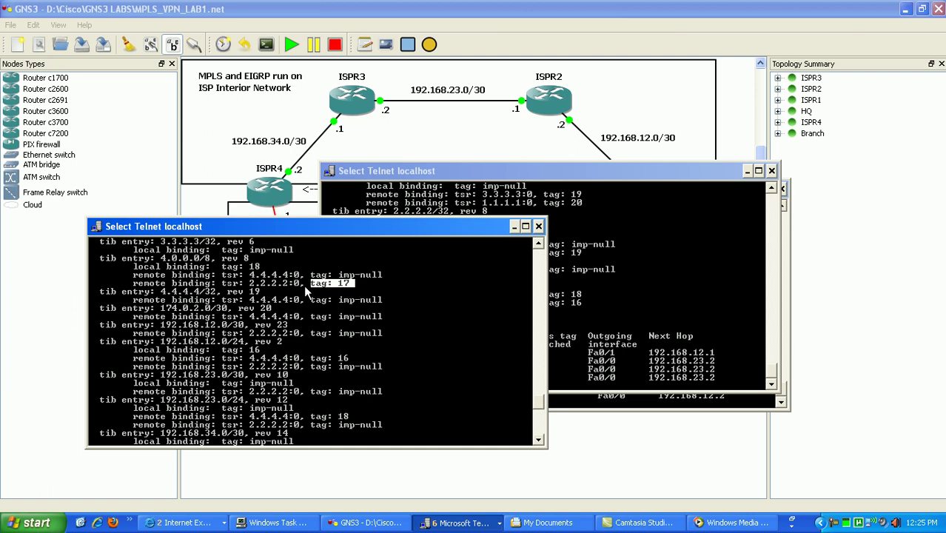
pyautogui.scroll(-5, 274, 307)
pyautogui.scroll(3, 268, 305)
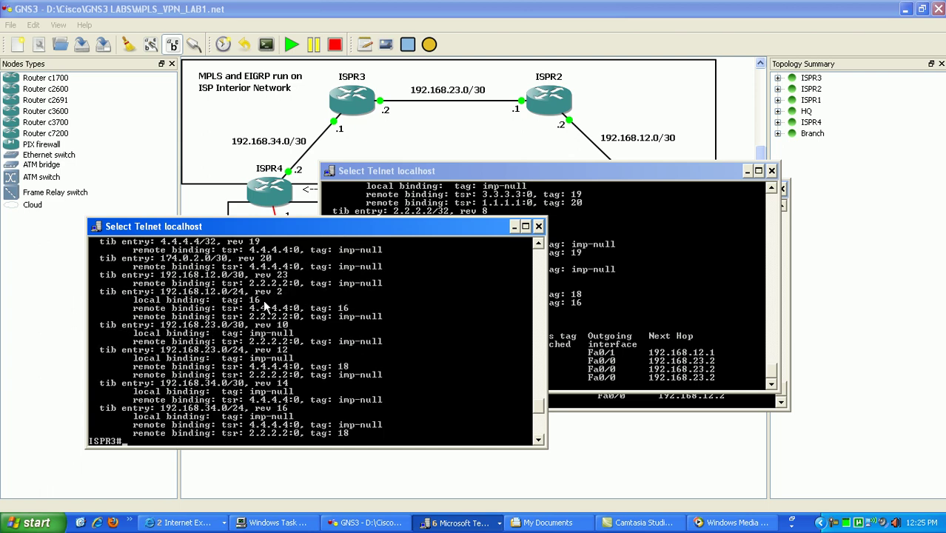
pyautogui.write('show mpls')
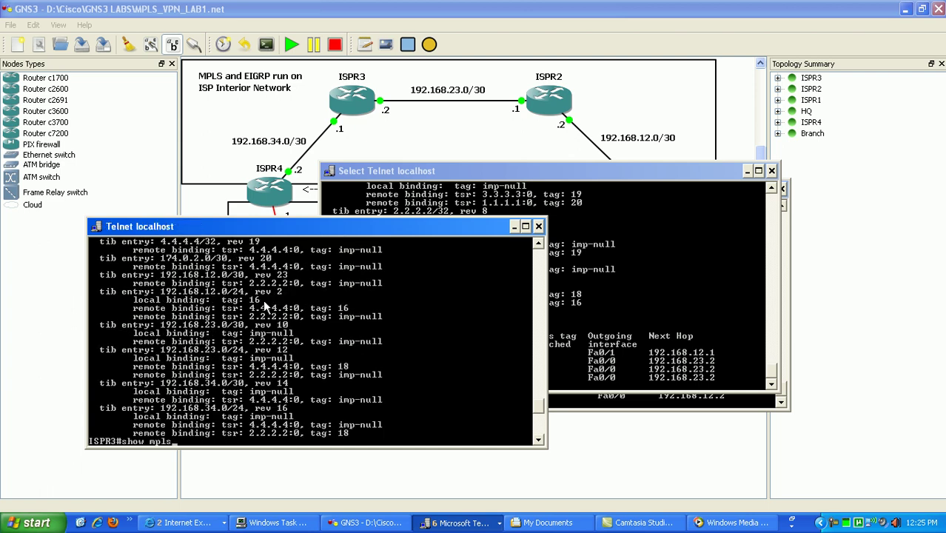
pyautogui.press('Tab')
pyautogui.write('for')
pyautogui.press('Tab')
pyautogui.press('Return')
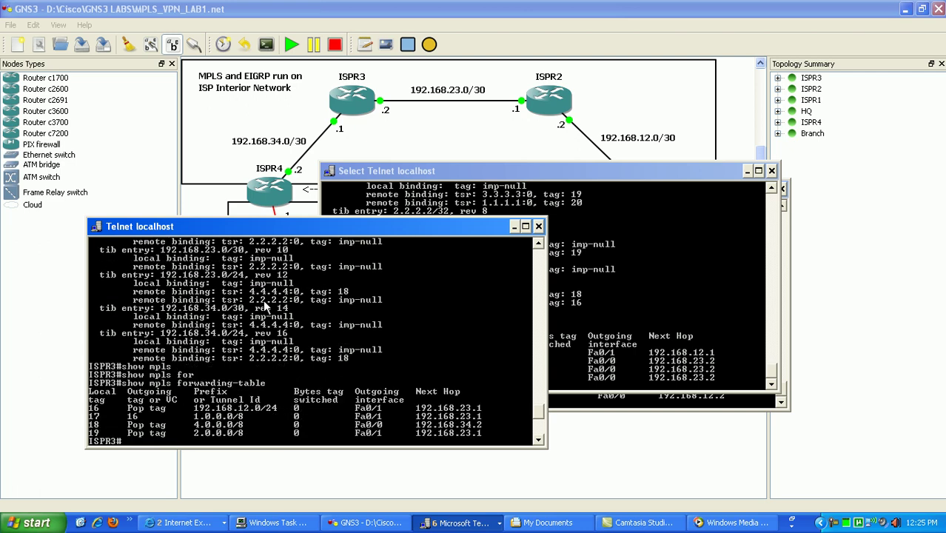
# - Mark ISPR3's 4.0.0.0/8 row with local label 18 and Pop tag
pyautogui.rightClick(227, 436)
pyautogui.click(242, 443)
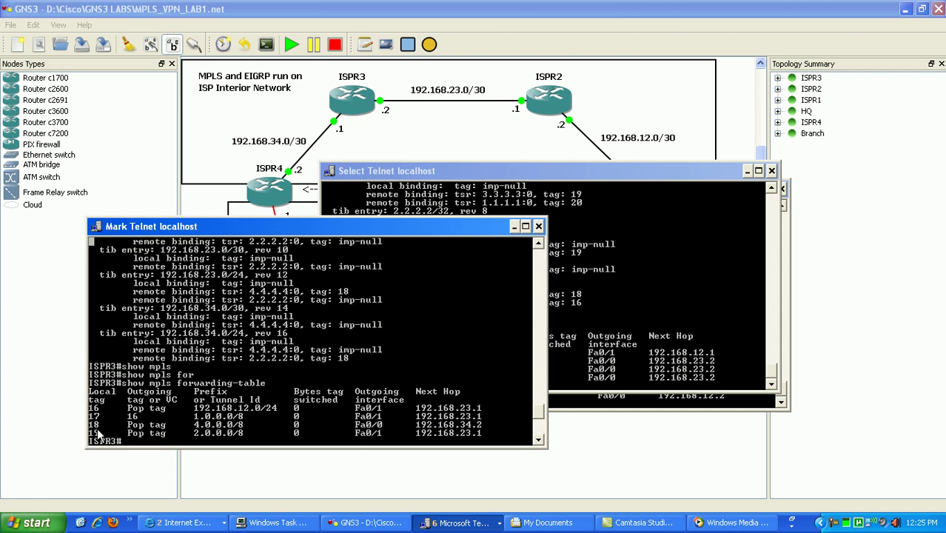
pyautogui.moveTo(111, 426); pyautogui.dragTo(247, 429)
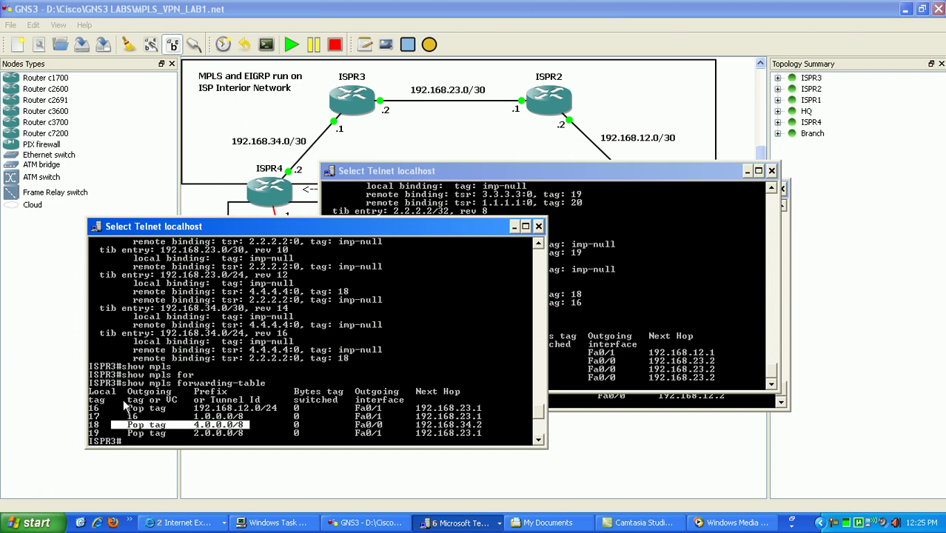
pyautogui.moveTo(95, 423); pyautogui.dragTo(240, 426)
# - Minimize the Branch console and bring ISPR2's and ISPR3's consoles forward
pyautogui.click(470, 526)
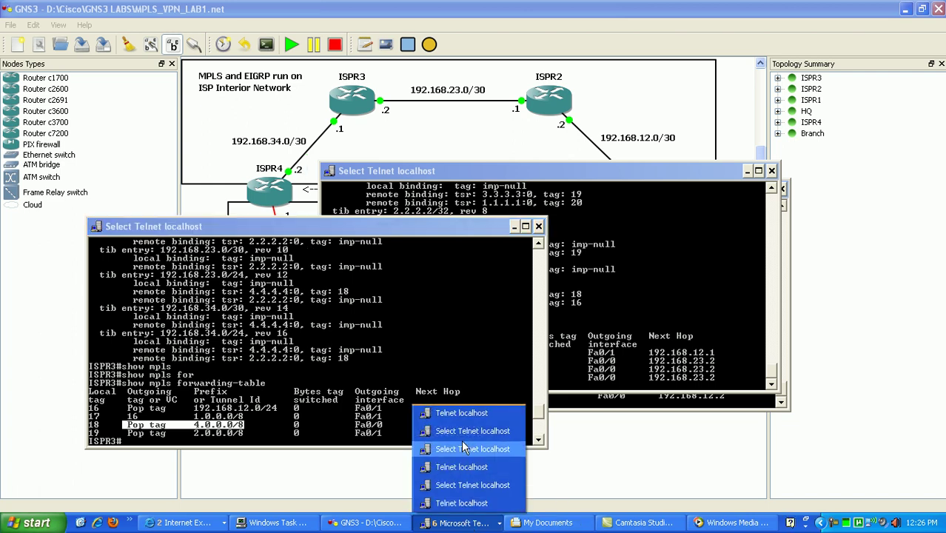
pyautogui.click(462, 412)
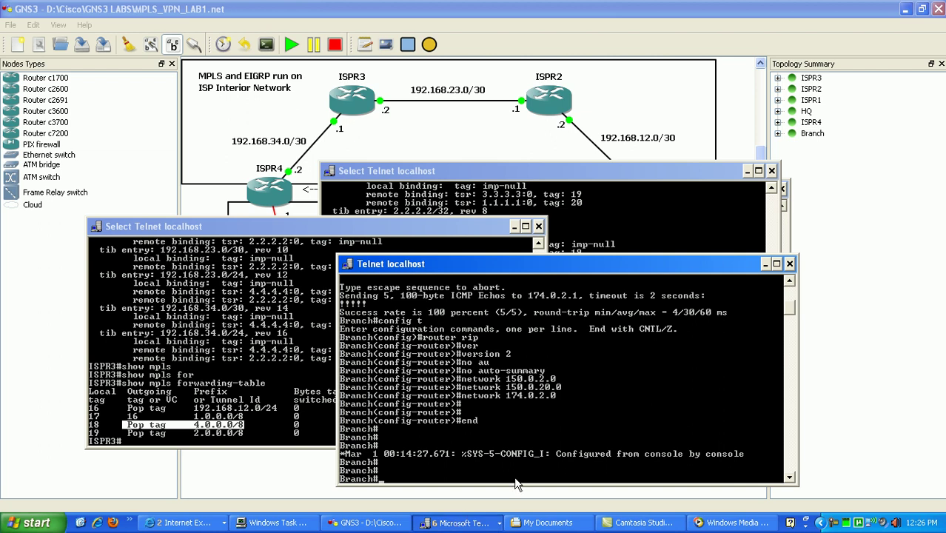
pyautogui.click(765, 264)
pyautogui.click(453, 524)
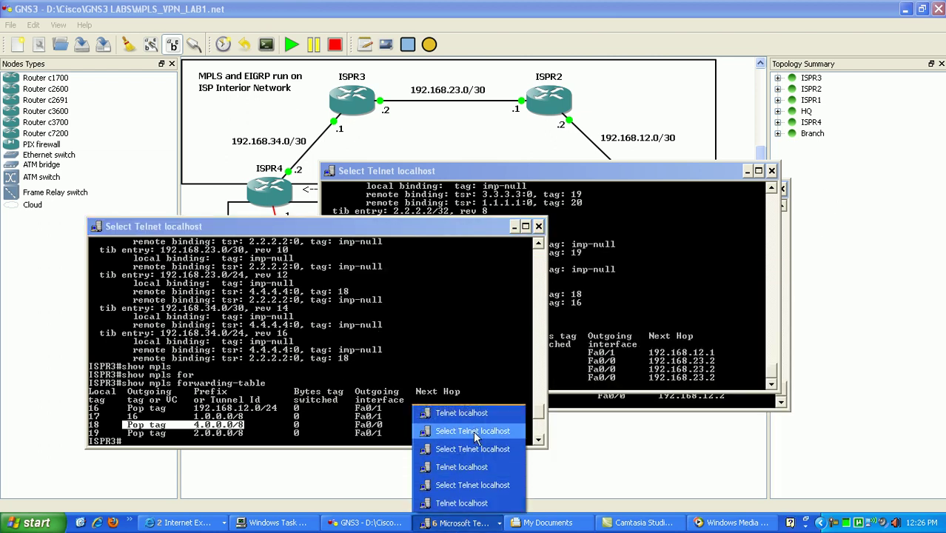
pyautogui.click(463, 485)
pyautogui.click(447, 525)
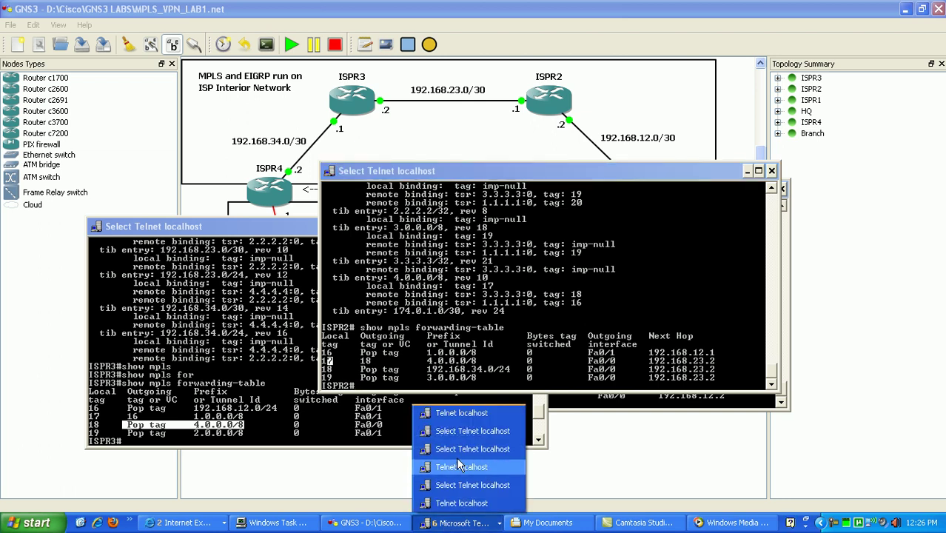
pyautogui.click(460, 447)
# - Move ISPR4's console to the lower centre showing its 4.0.0.0/8 bindings, then raise ISPR3's
pyautogui.click(454, 526)
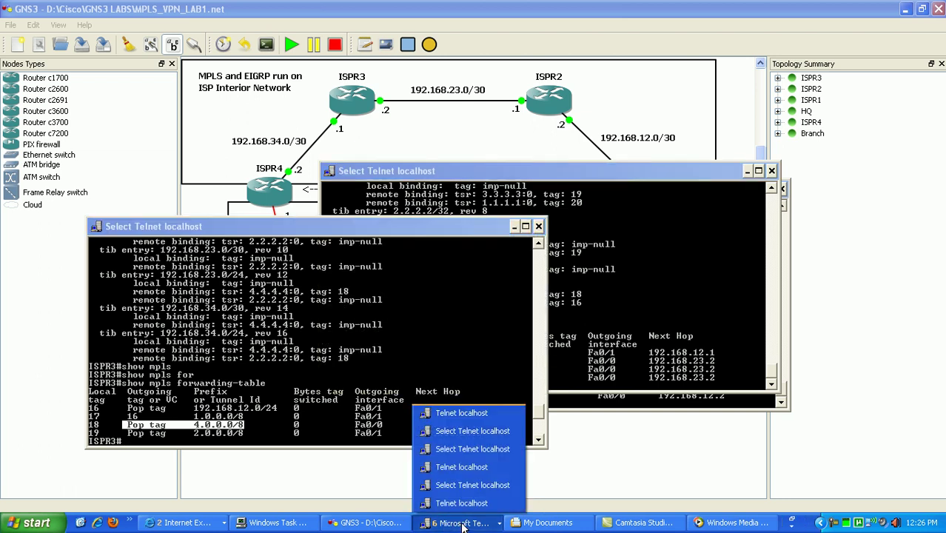
pyautogui.click(459, 463)
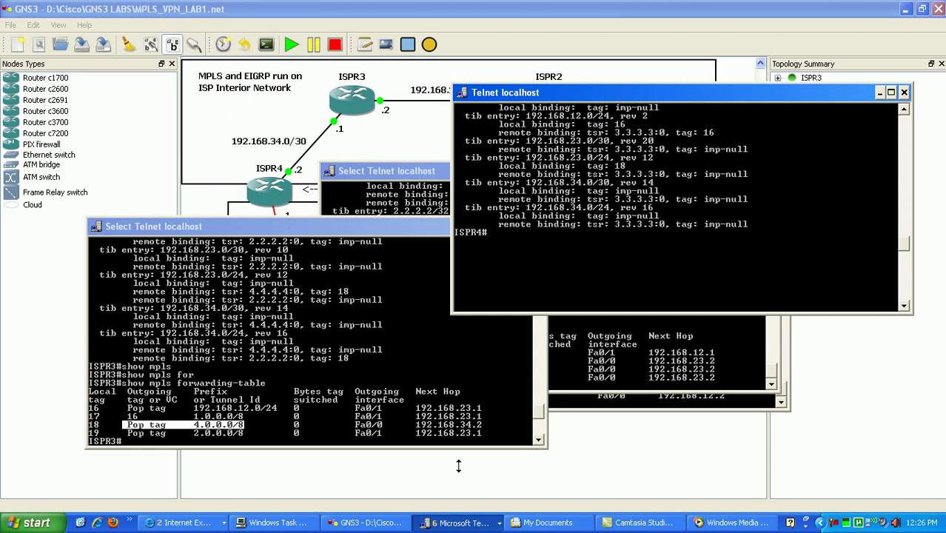
pyautogui.moveTo(579, 91); pyautogui.dragTo(328, 285)
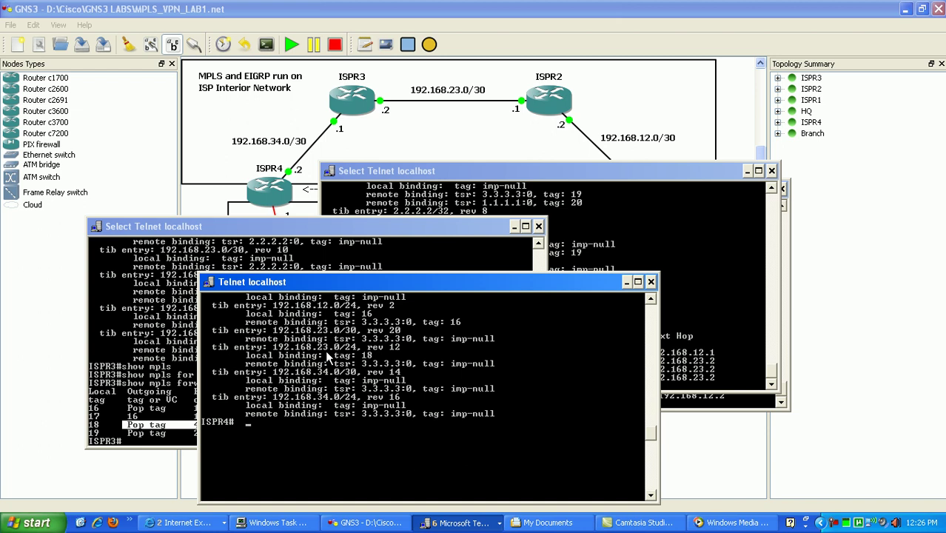
pyautogui.scroll(3, 325, 350)
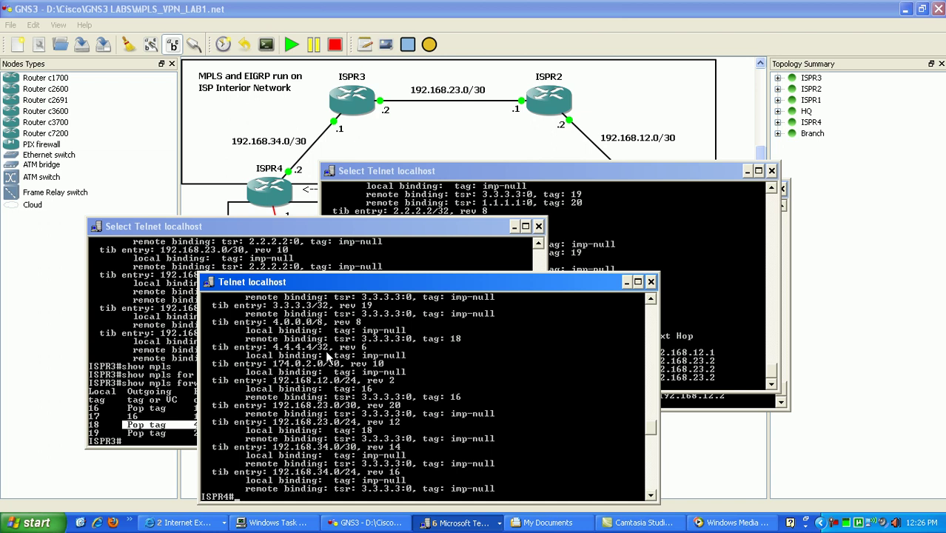
pyautogui.click(140, 402)
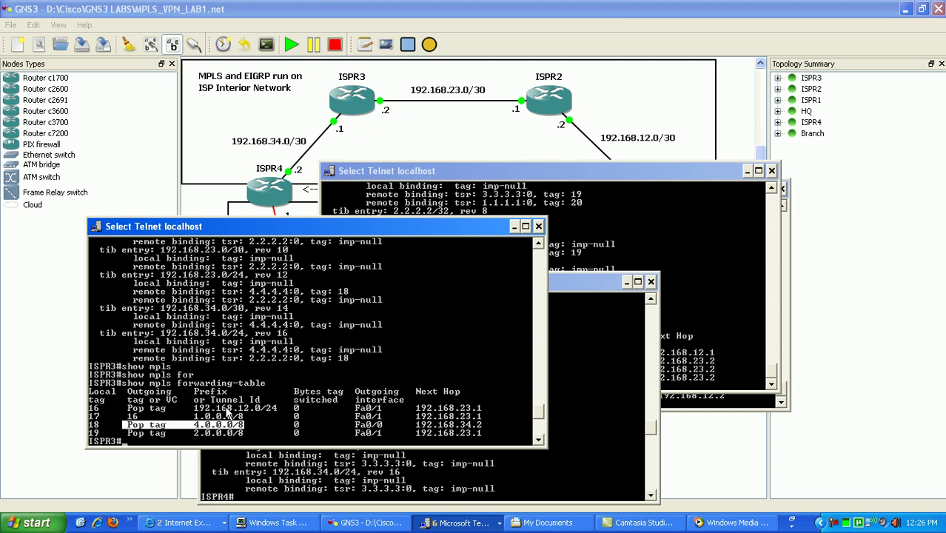
pyautogui.click(252, 475)
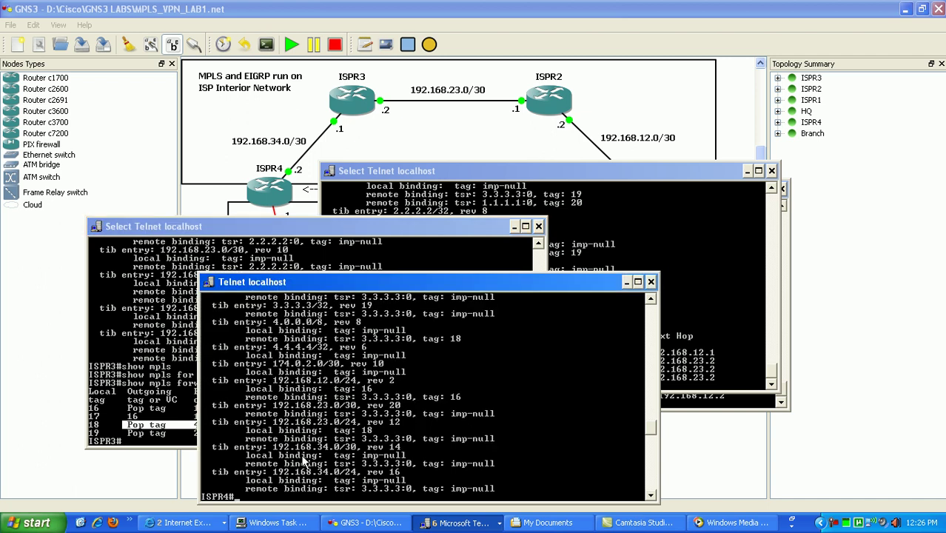
pyautogui.write('show')
pyautogui.rightClick(317, 348)
pyautogui.click(342, 354)
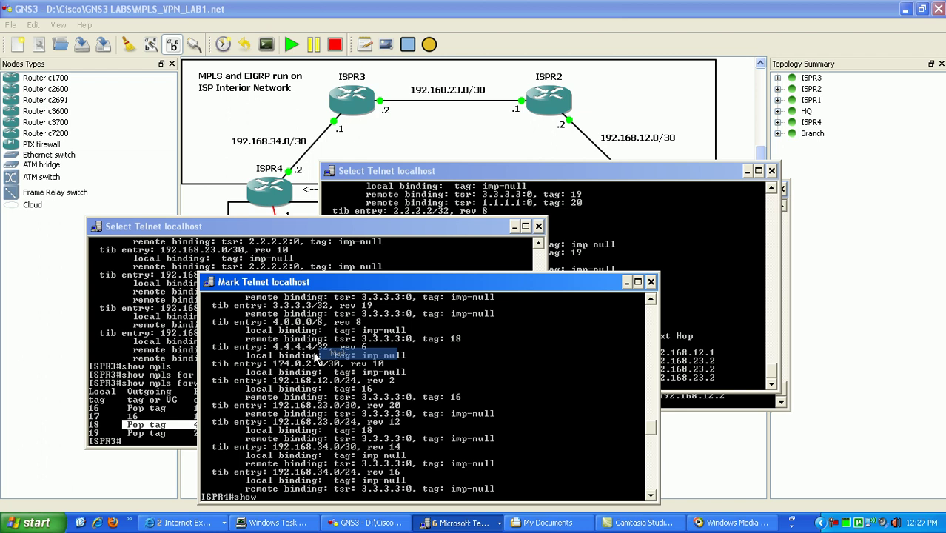
pyautogui.moveTo(262, 353); pyautogui.dragTo(412, 358)
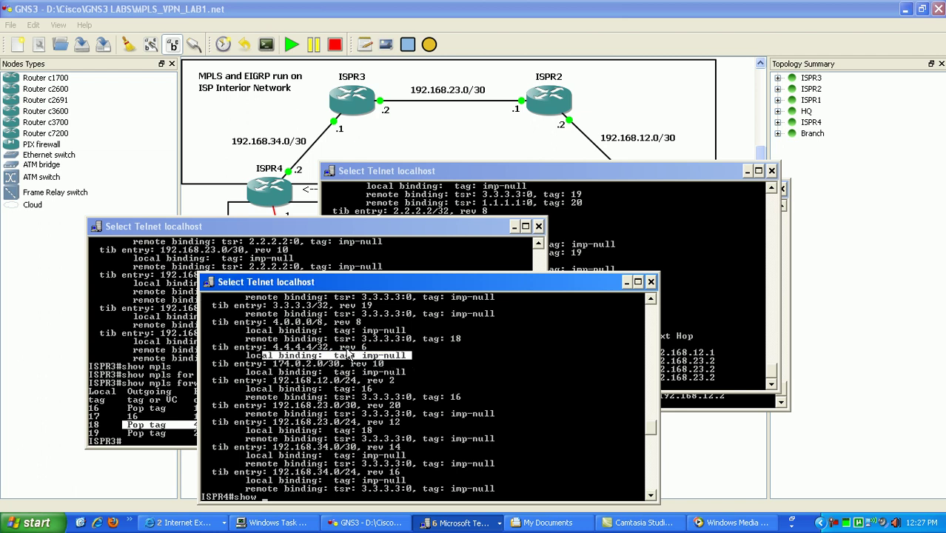
pyautogui.click(331, 415)
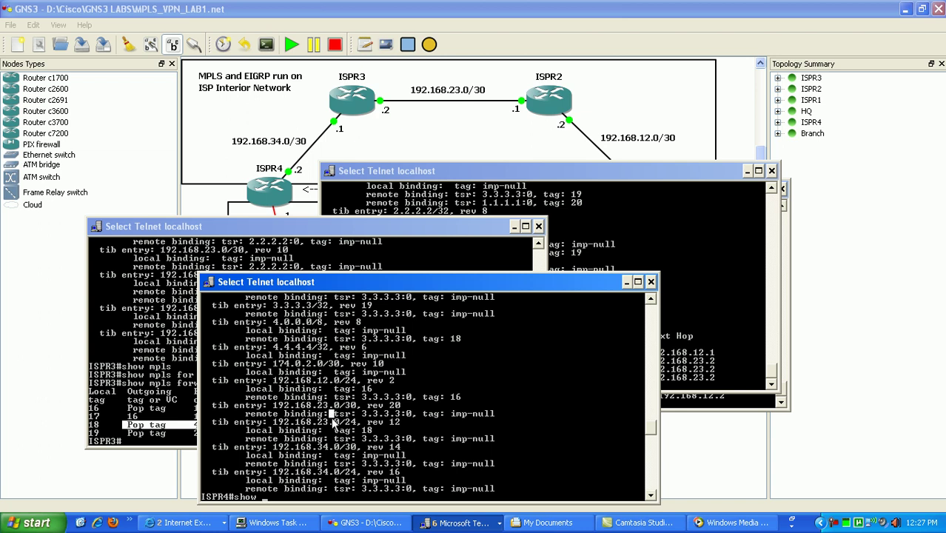
pyautogui.press('Escape')
pyautogui.press('BackSpace')
pyautogui.press('BackSpace')
pyautogui.press('BackSpace')
pyautogui.press('BackSpace')
pyautogui.press('BackSpace')
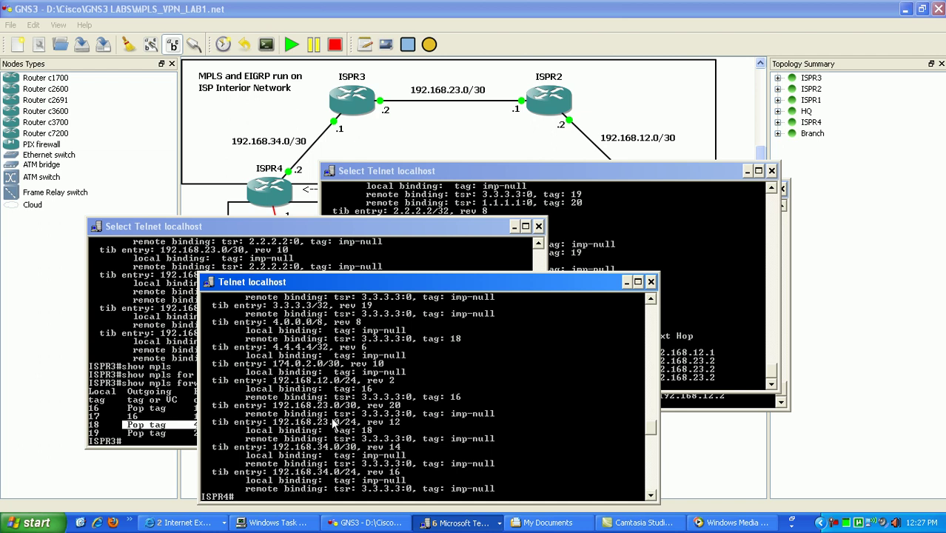
# - Run 'show ip route' on ISPR4 to show 4.0.0.0/8 summarised to Null0
pyautogui.write('show ip route')
pyautogui.press('Return')
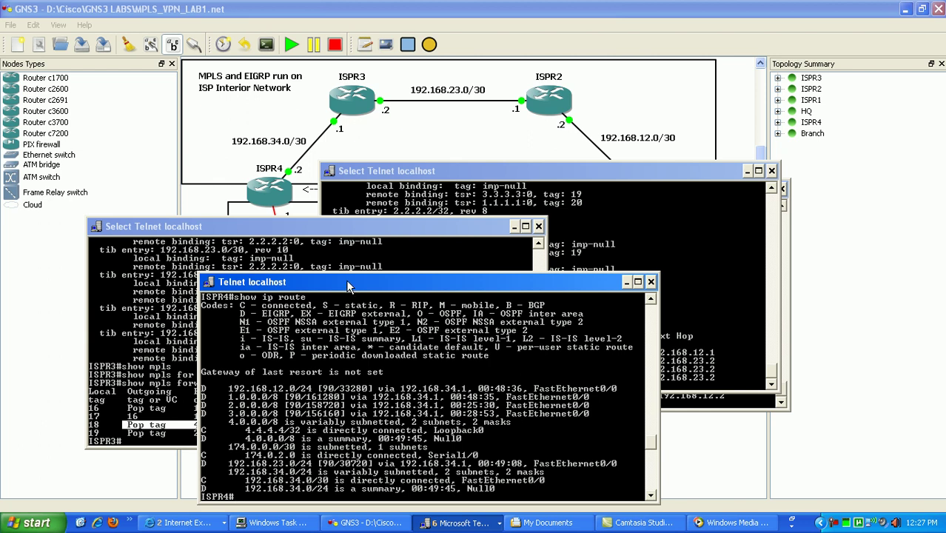
# - Reposition ISPR4's routing-table console up and right beside ISPR3's forwarding table
pyautogui.moveTo(347, 284)
pyautogui.mouseDown()
pyautogui.moveTo(227, 189)
pyautogui.moveTo(305, 190)
pyautogui.moveTo(348, 293)
pyautogui.moveTo(356, 277)
pyautogui.mouseUp()
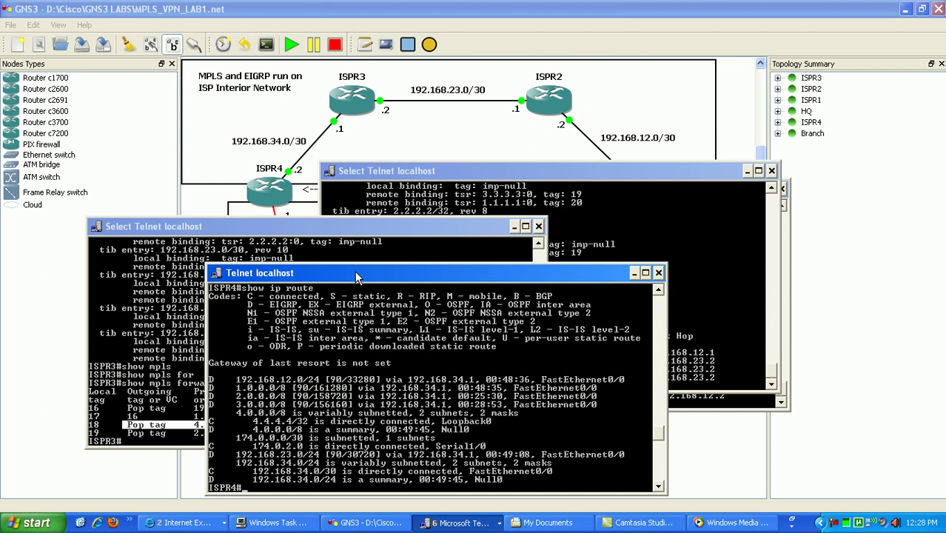
pyautogui.moveTo(384, 272)
pyautogui.mouseDown()
pyautogui.moveTo(427, 243)
pyautogui.moveTo(428, 189)
pyautogui.moveTo(401, 279)
pyautogui.mouseUp()
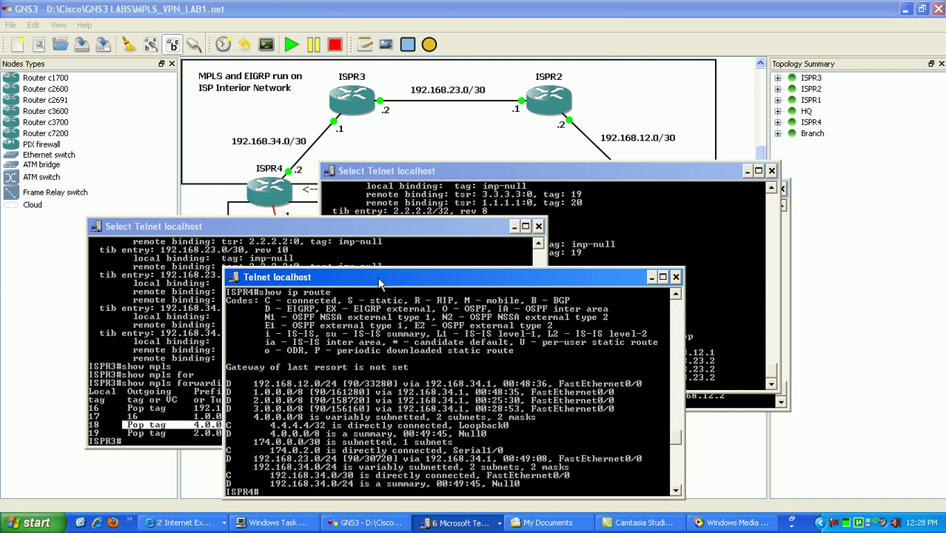